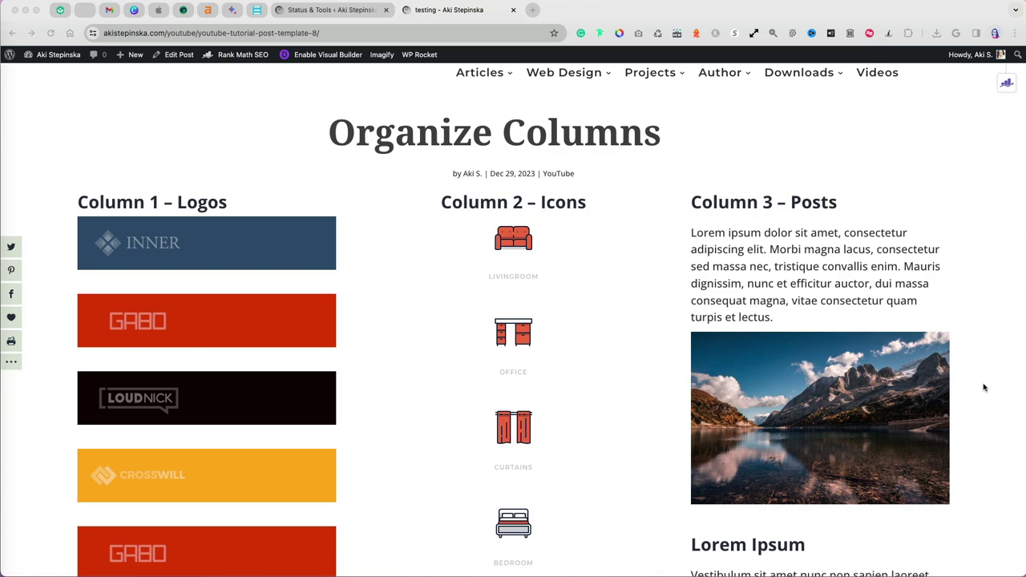
# Look over the Organize Columns post and open it in the Visual Builder
pyautogui.scroll(-15, 984, 388)
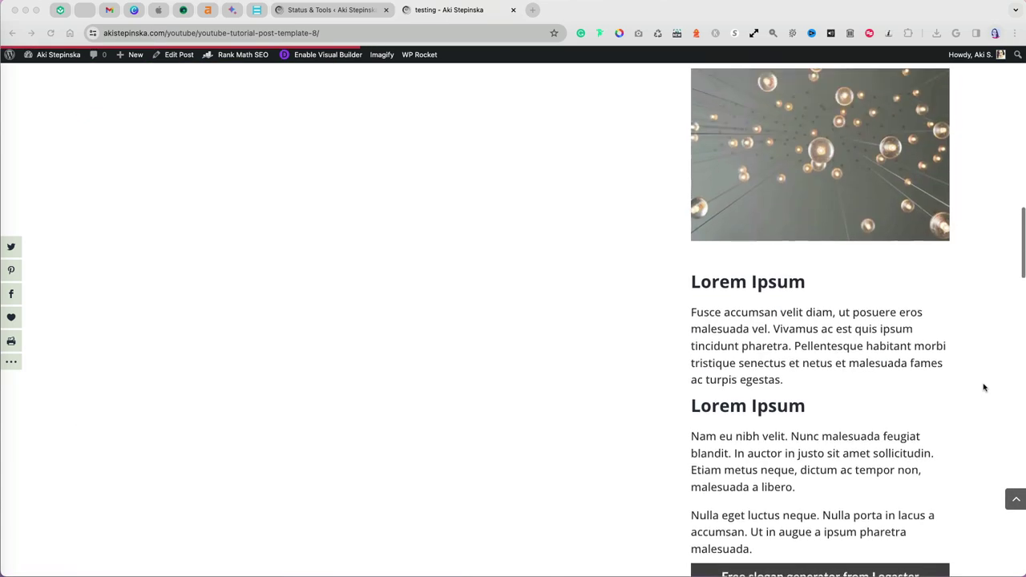
pyautogui.scroll(12, 985, 388)
pyautogui.scroll(3, 984, 388)
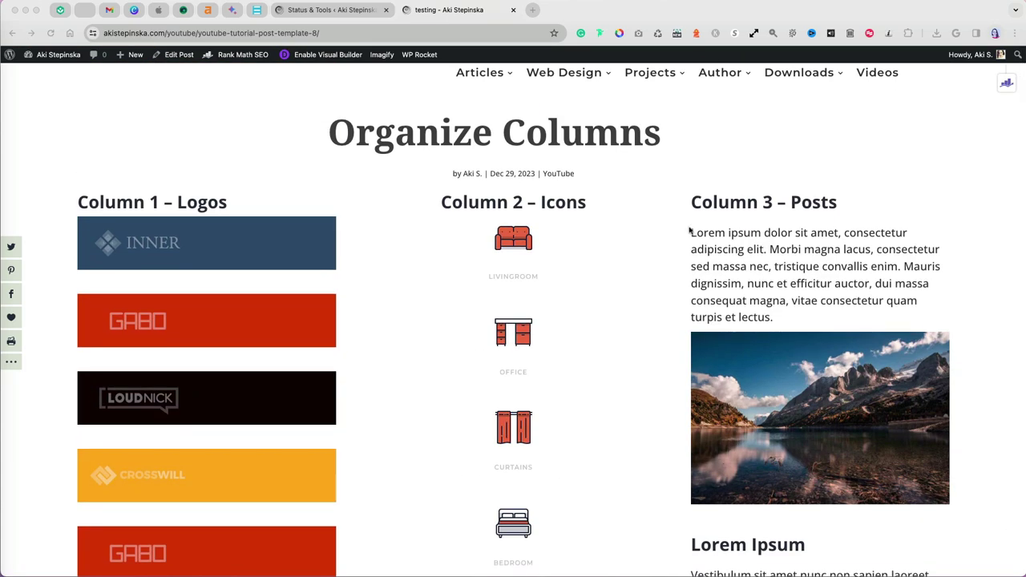
pyautogui.click(311, 56)
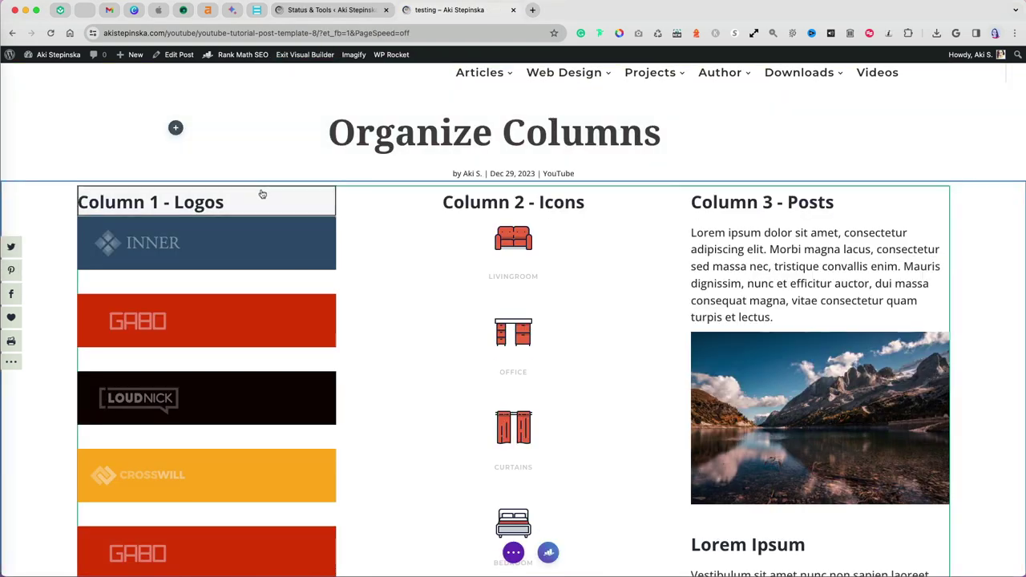
# Change the three-column row's layout to a single full-width column and review how its modules stack
pyautogui.moveTo(260, 188)
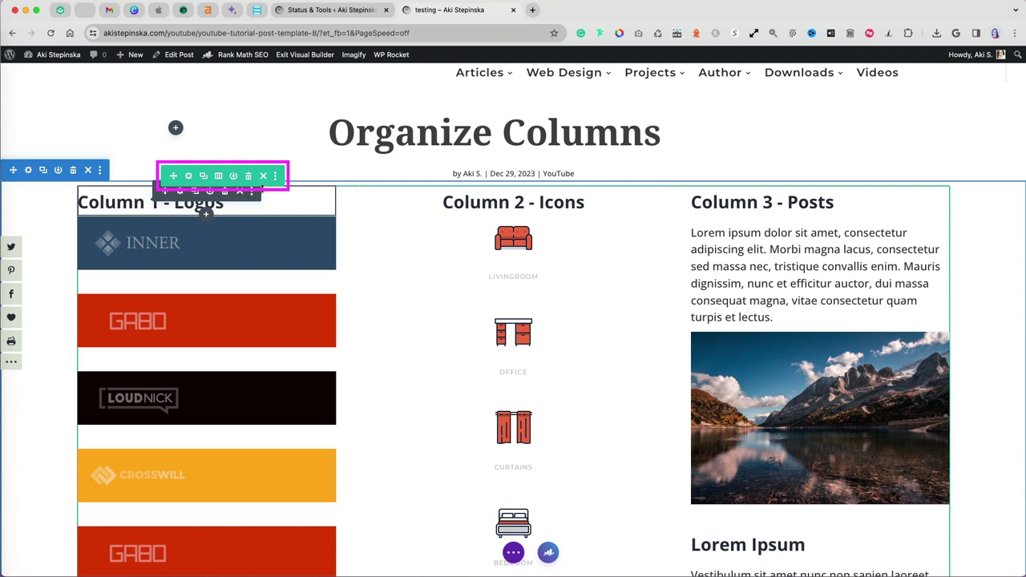
pyautogui.click(218, 177)
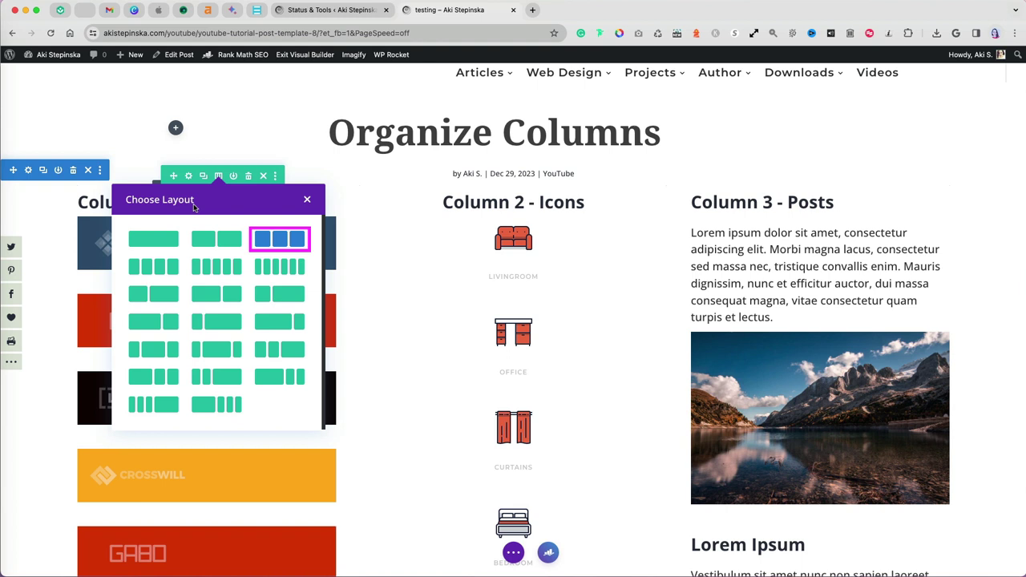
pyautogui.click(167, 243)
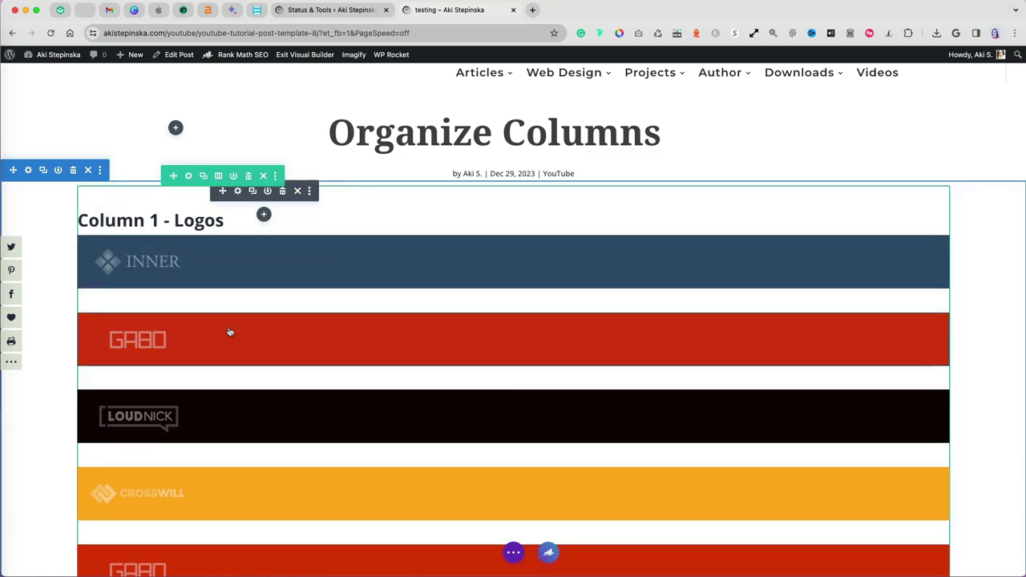
pyautogui.scroll(-5, 229, 332)
pyautogui.scroll(-15, 229, 333)
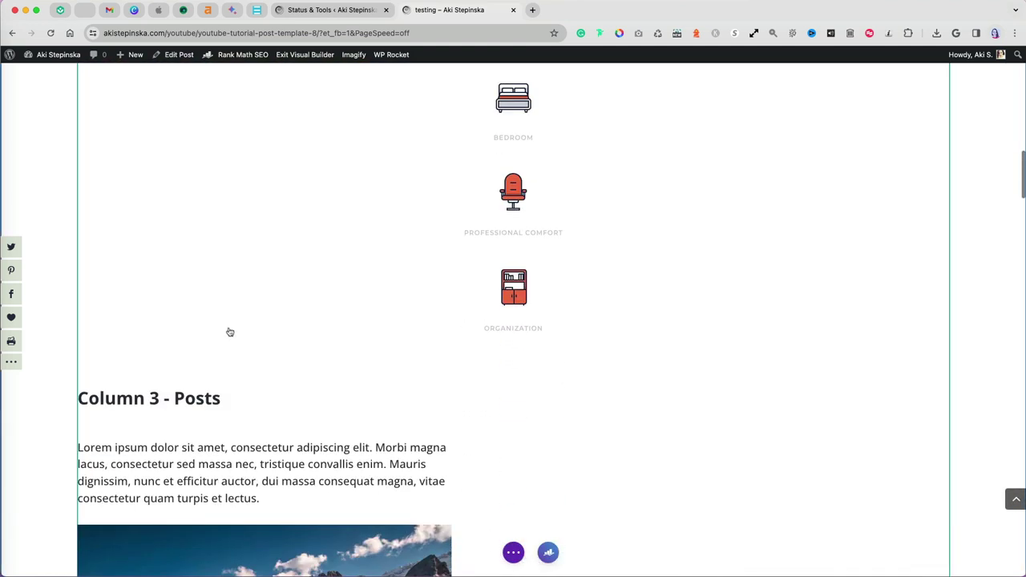
pyautogui.scroll(20, 229, 332)
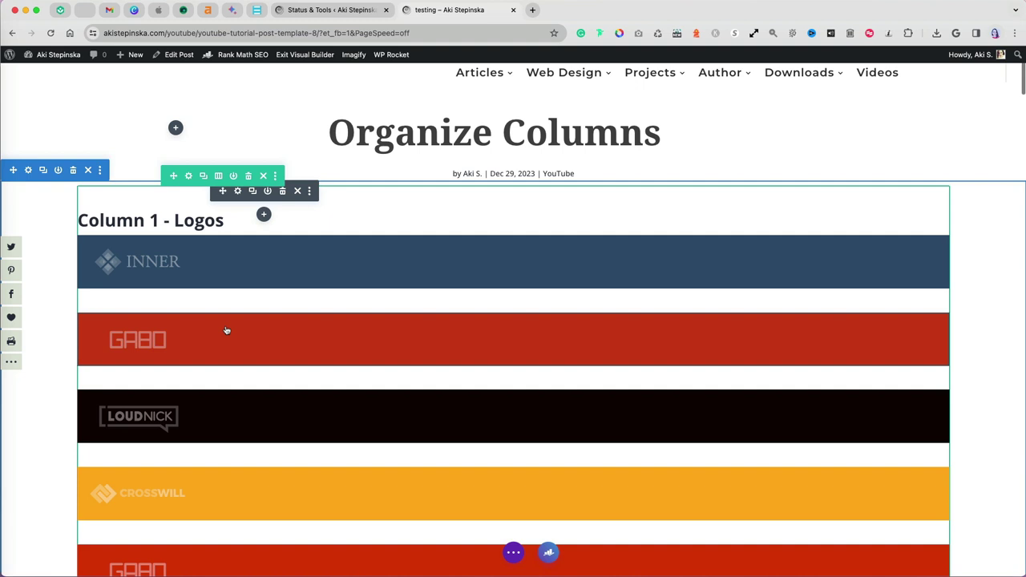
# Switch the single-column row's layout back to three equal columns and check where the modules sit
pyautogui.click(218, 175)
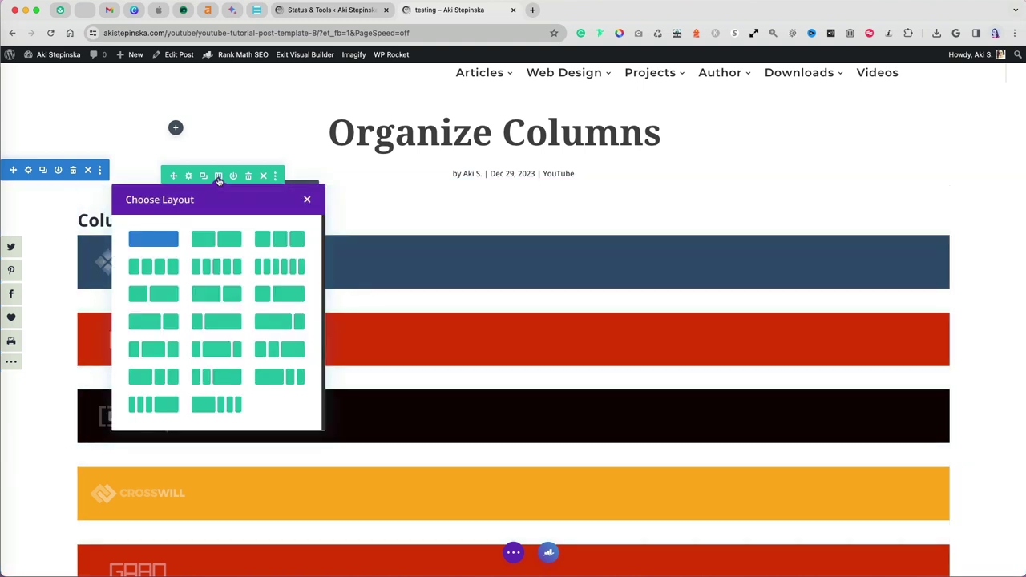
pyautogui.click(276, 241)
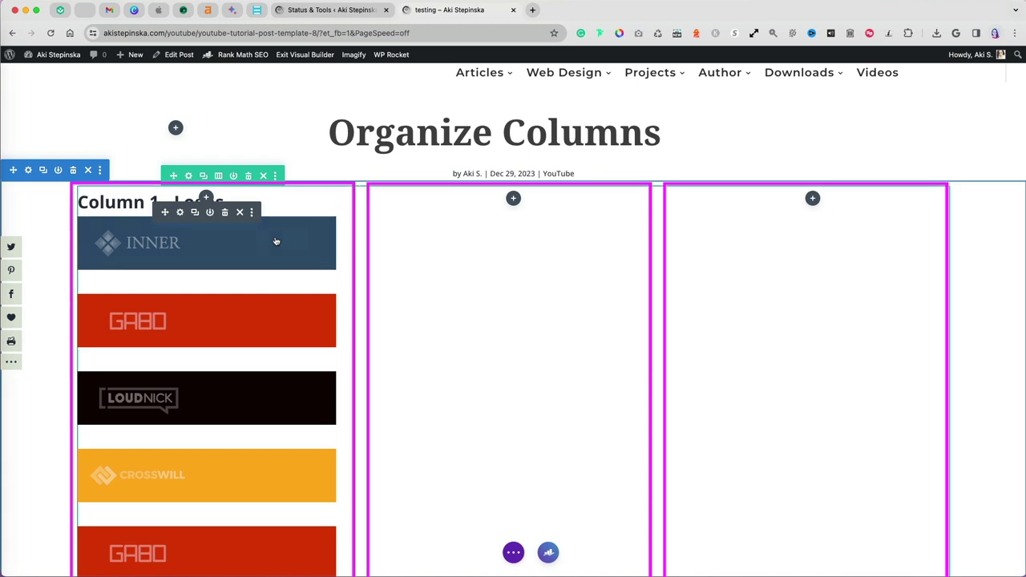
pyautogui.moveTo(276, 241); pyautogui.dragTo(286, 367)
pyautogui.scroll(-5, 286, 369)
pyautogui.scroll(5, 286, 369)
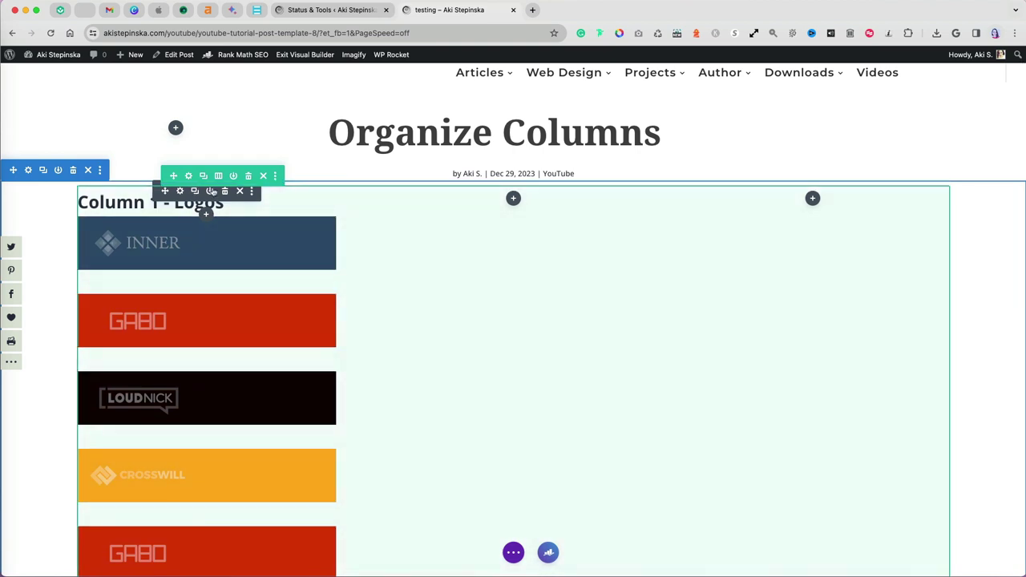
# Undo both row layout changes
pyautogui.press('super+z')
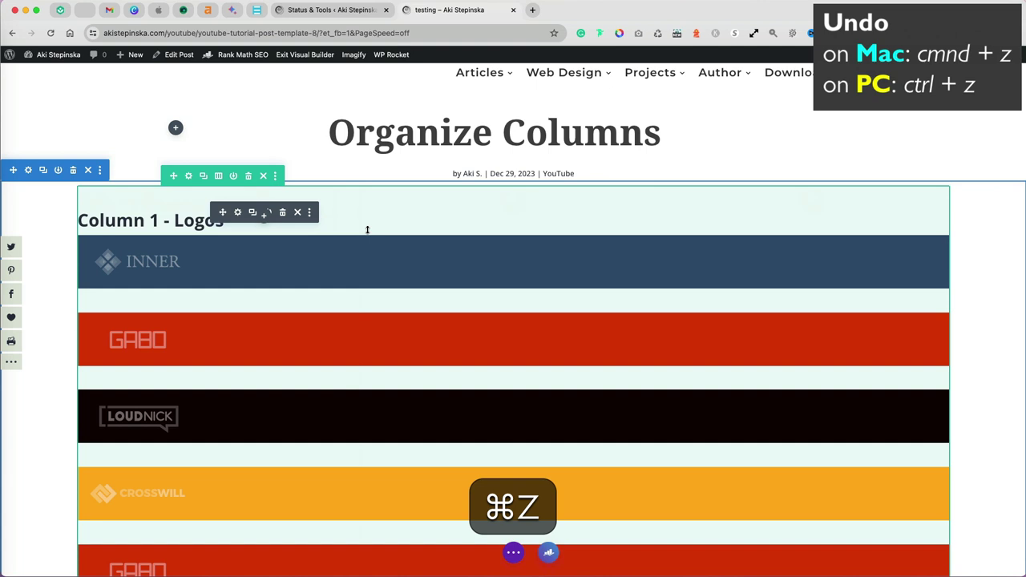
pyautogui.press('super+z')
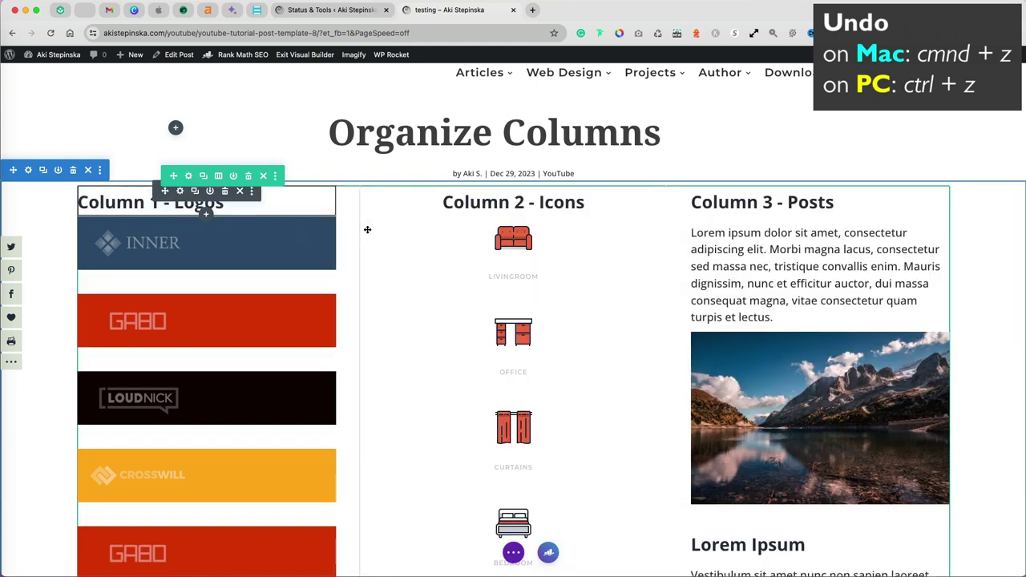
pyautogui.click(584, 254)
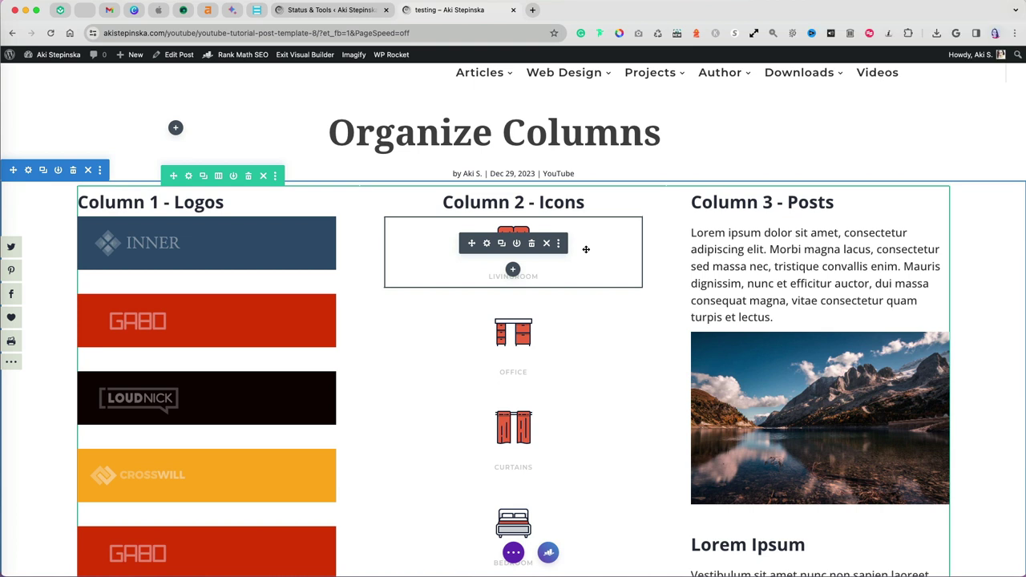
pyautogui.click(584, 248)
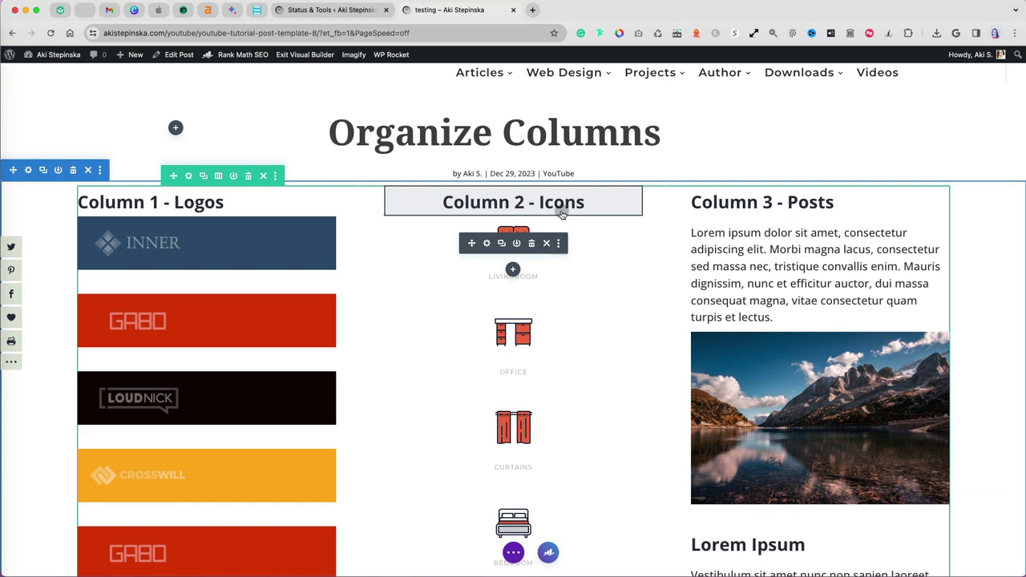
# Try to swap the Icons and Posts columns by moving their heading and content modules across one at a time
pyautogui.moveTo(563, 214); pyautogui.dragTo(752, 207)
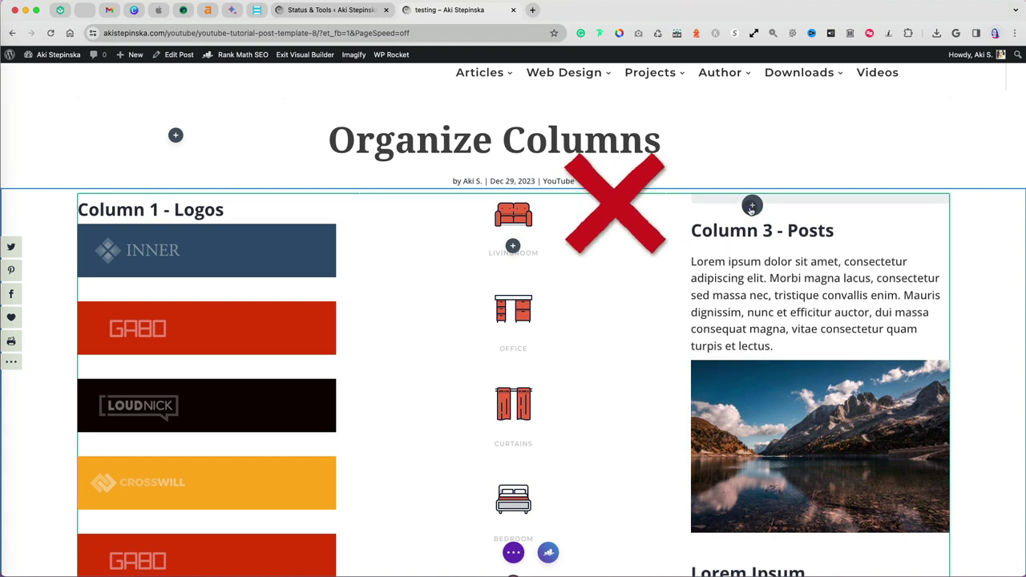
pyautogui.moveTo(751, 207); pyautogui.dragTo(752, 207)
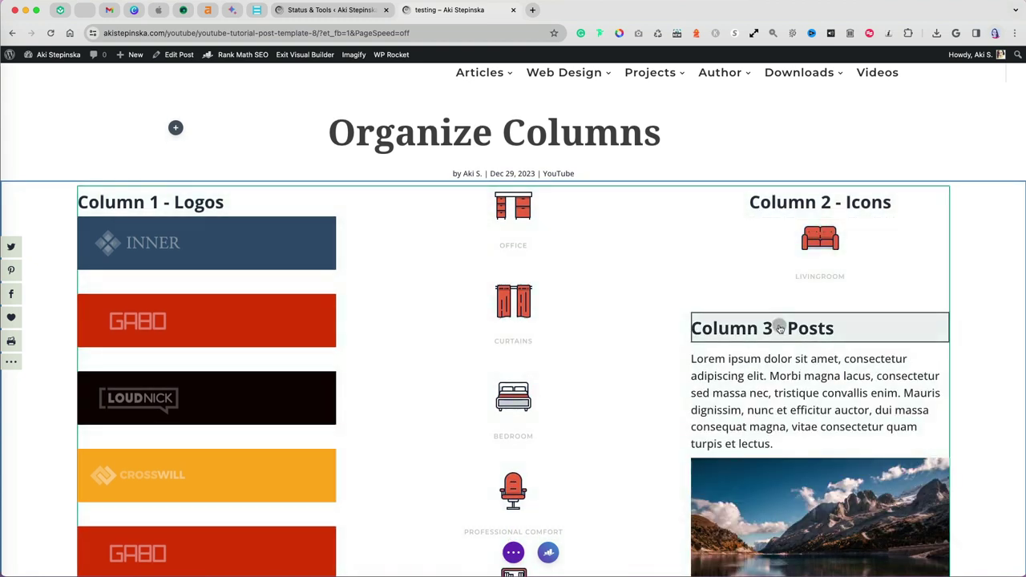
pyautogui.moveTo(778, 325); pyautogui.dragTo(545, 207)
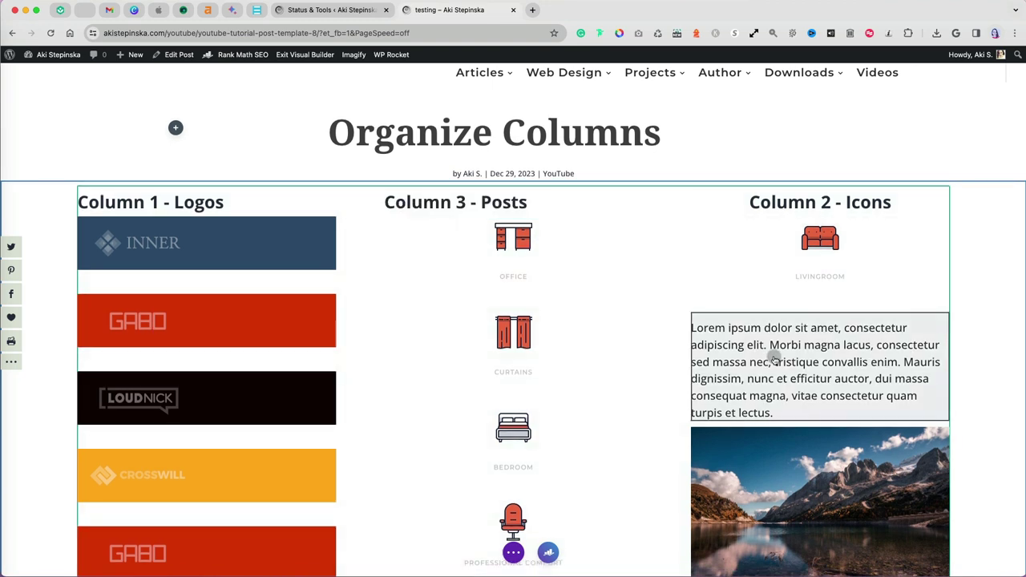
pyautogui.moveTo(775, 360); pyautogui.dragTo(459, 227)
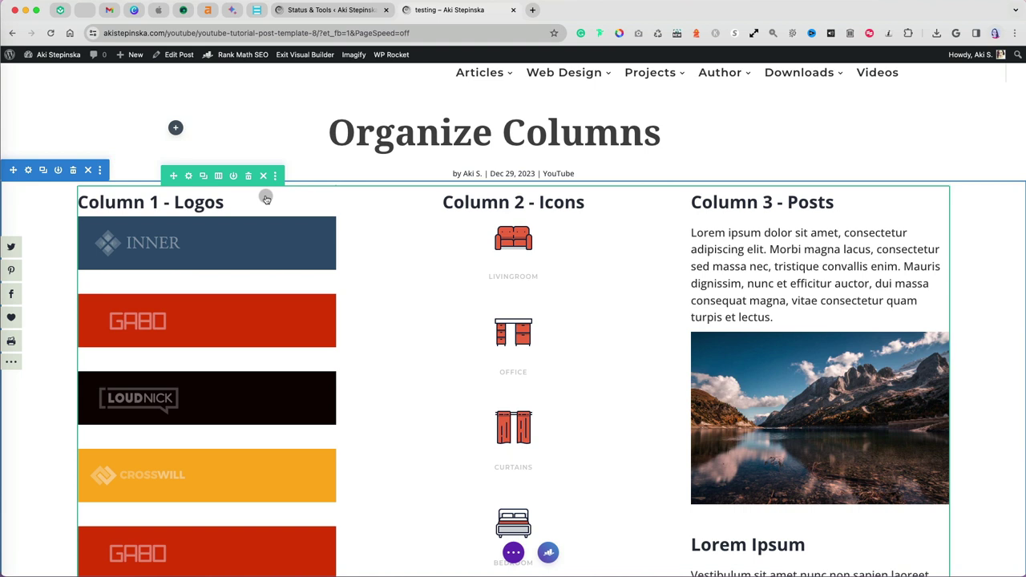
# Try moving the third column above the second in the Row Settings, and save the settings
pyautogui.click(188, 175)
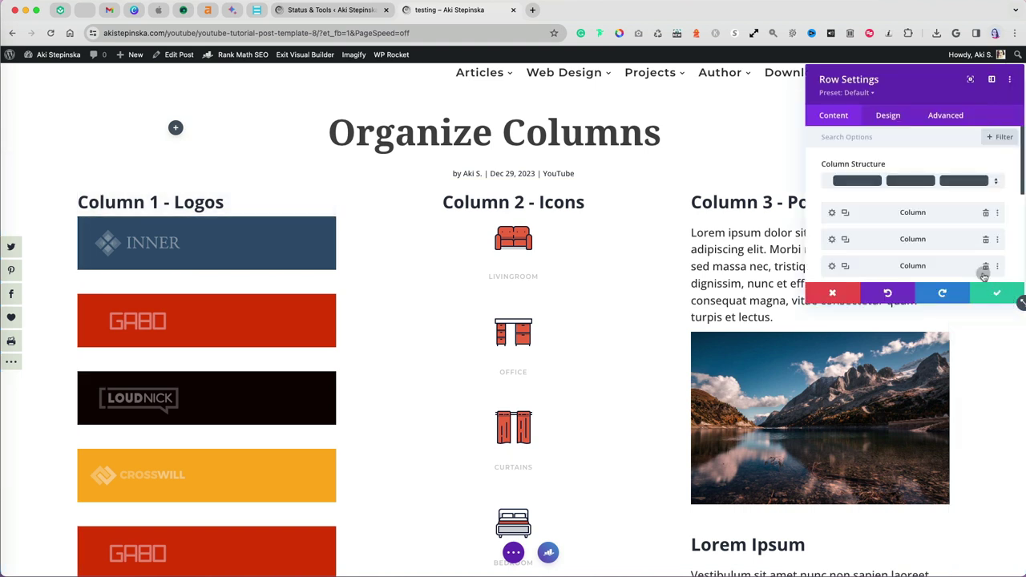
pyautogui.moveTo(962, 270); pyautogui.dragTo(961, 270)
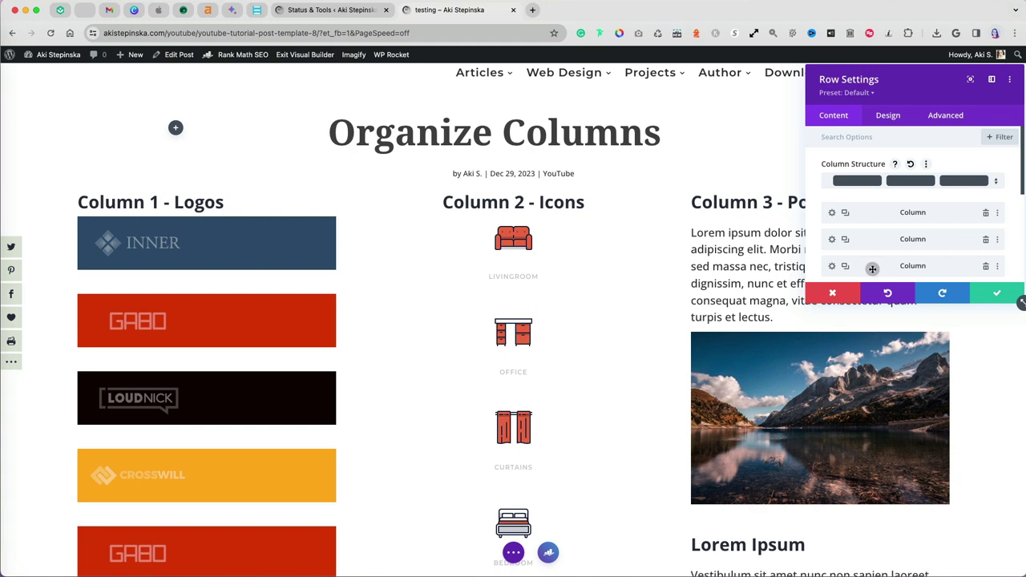
pyautogui.moveTo(872, 269); pyautogui.dragTo(866, 234)
pyautogui.click(994, 293)
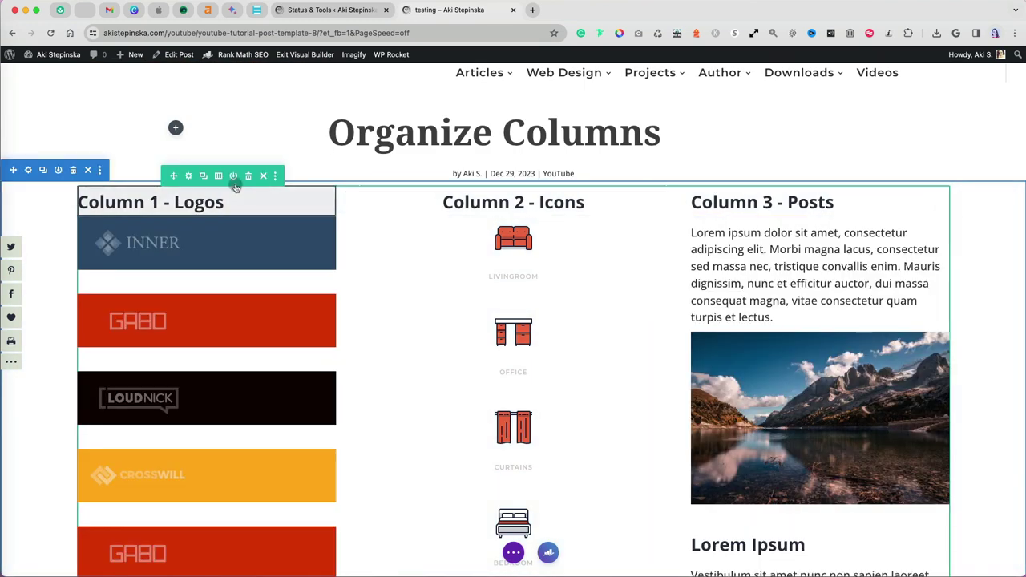
# Apply the half, quarter, quarter layout to the row and reorder its columns to Posts, Icons, Logos in the Row Settings
pyautogui.click(219, 175)
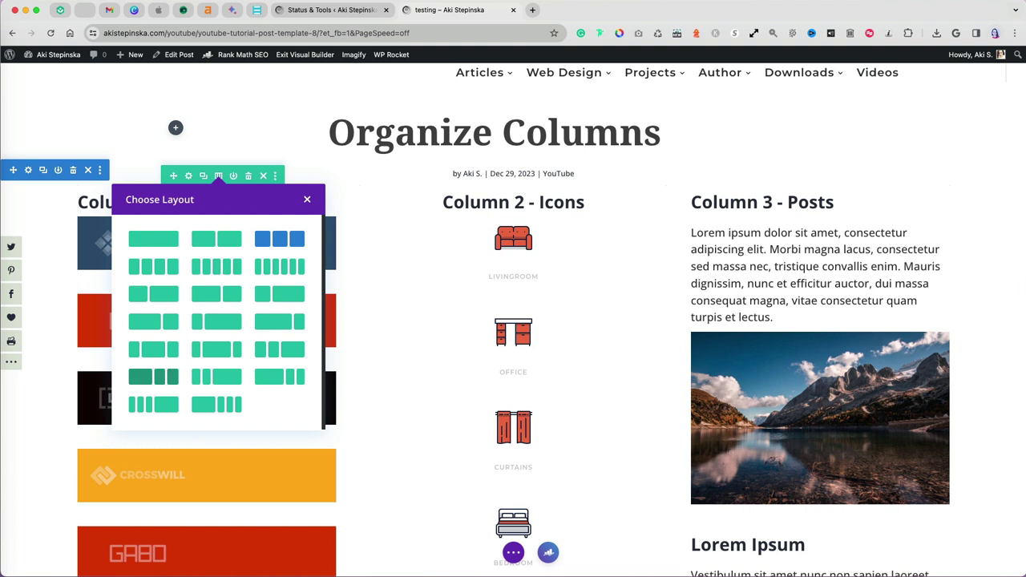
pyautogui.click(165, 376)
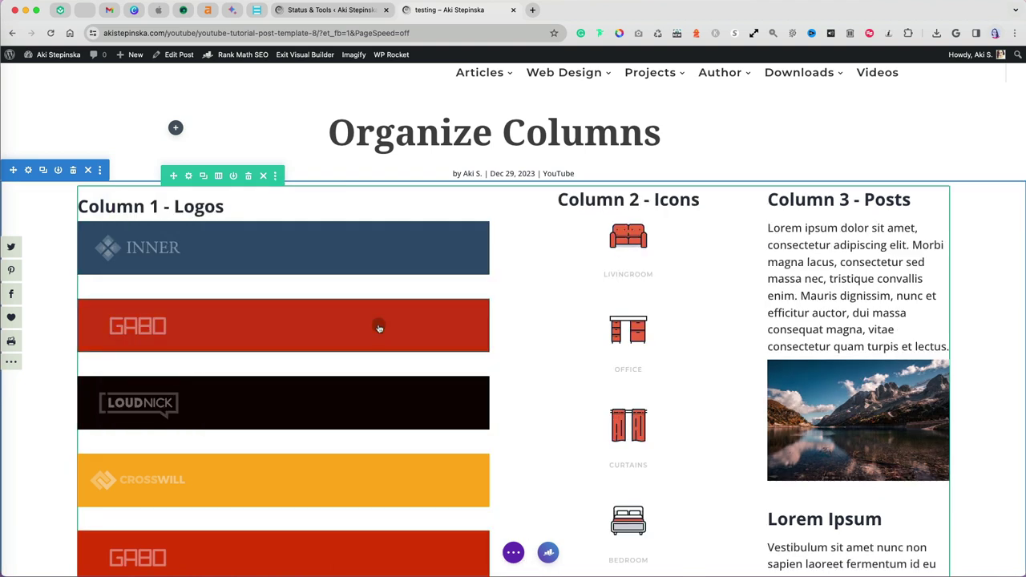
pyautogui.click(187, 176)
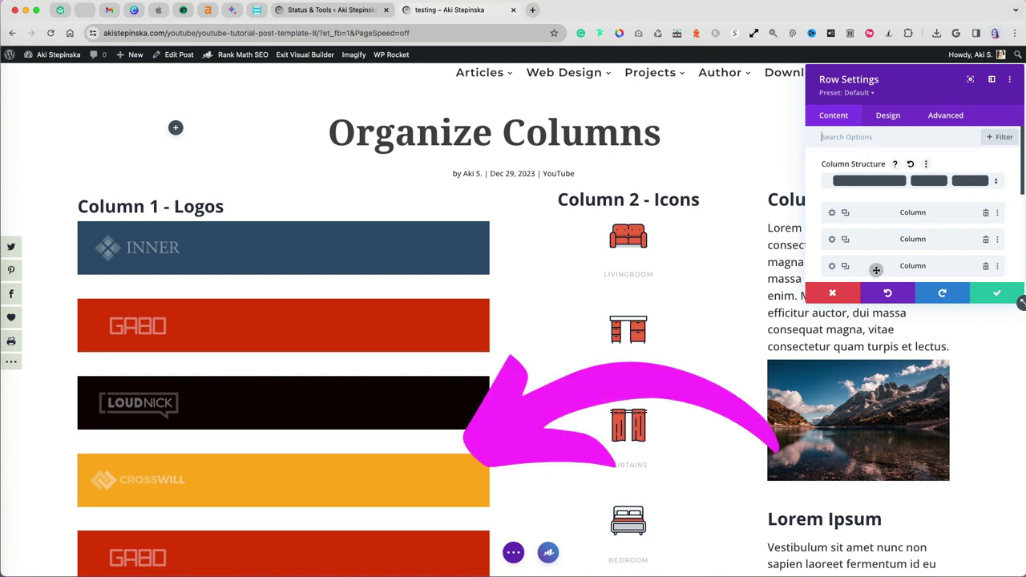
pyautogui.moveTo(877, 270); pyautogui.dragTo(875, 214)
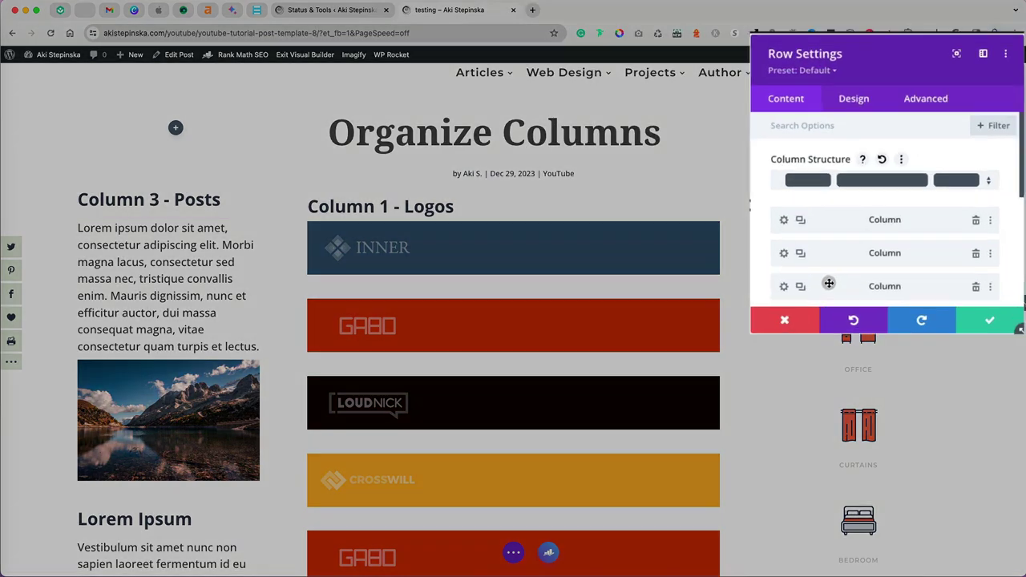
pyautogui.moveTo(867, 263); pyautogui.dragTo(867, 238)
pyautogui.moveTo(802, 261); pyautogui.dragTo(802, 256)
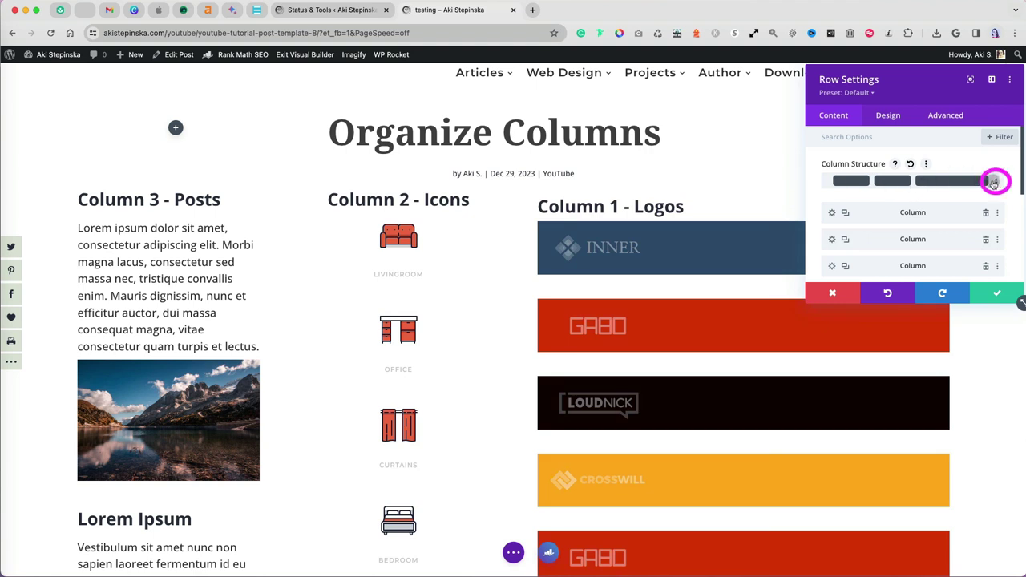
# Set a three-column structure with an extra-wide first column and two narrow ones, move Logos between Posts and Icons, and save the row settings
pyautogui.click(994, 183)
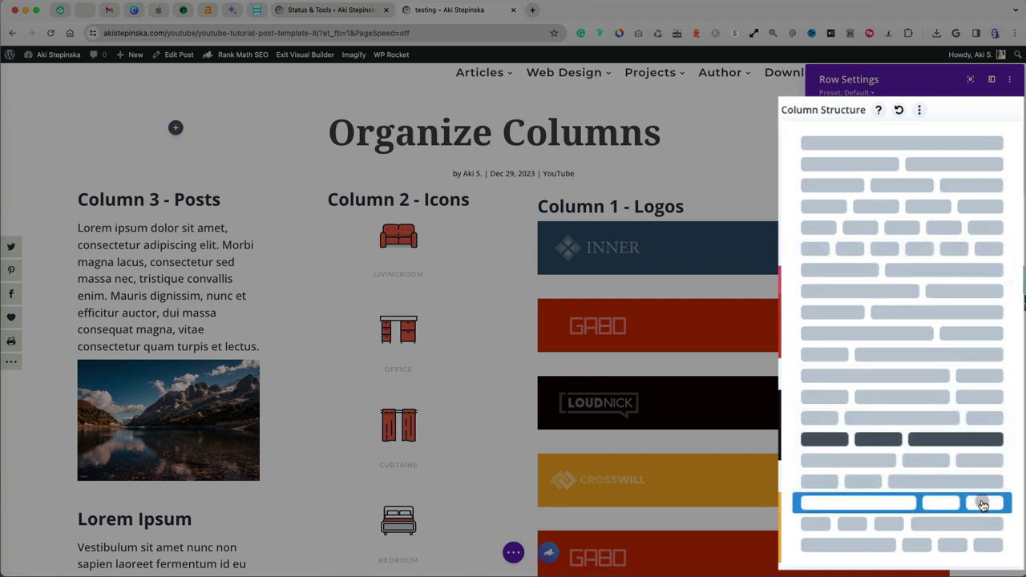
pyautogui.click(983, 503)
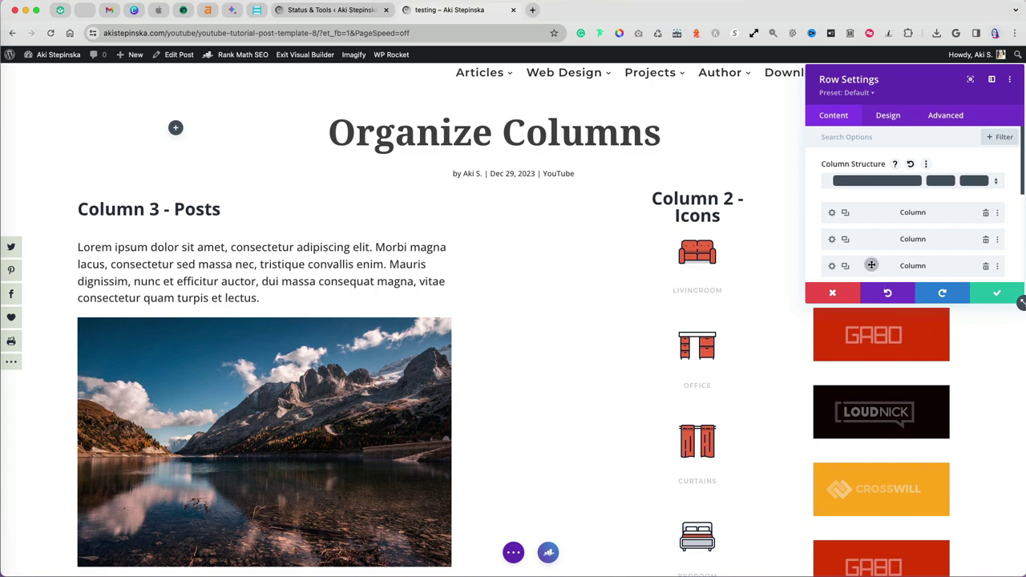
pyautogui.moveTo(871, 265); pyautogui.dragTo(871, 239)
pyautogui.click(994, 293)
# Review the rearranged row and change its layout to a half-width first column followed by two quarter-width columns
pyautogui.scroll(-5, 983, 396)
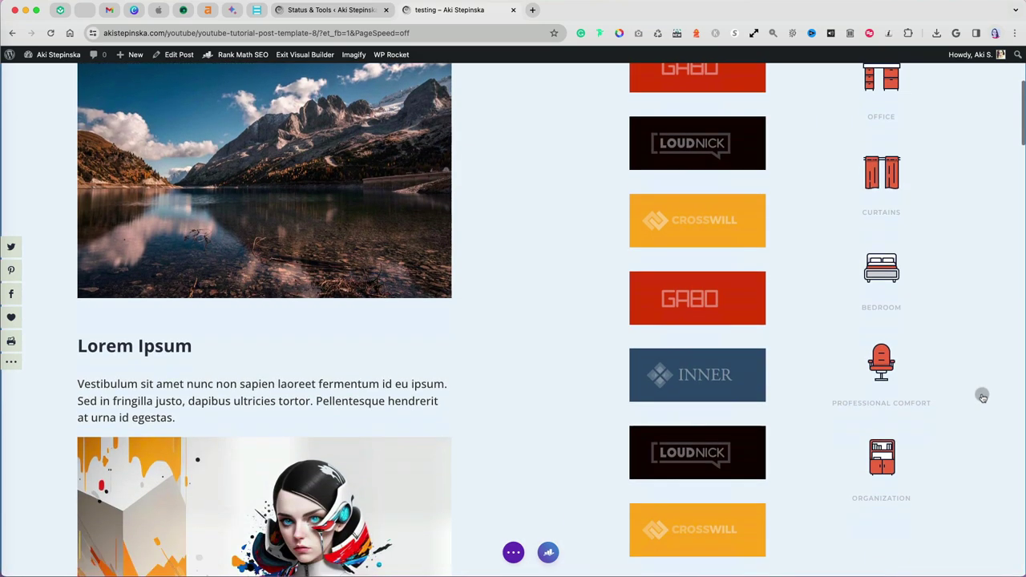
pyautogui.scroll(-5, 982, 396)
pyautogui.scroll(15, 983, 396)
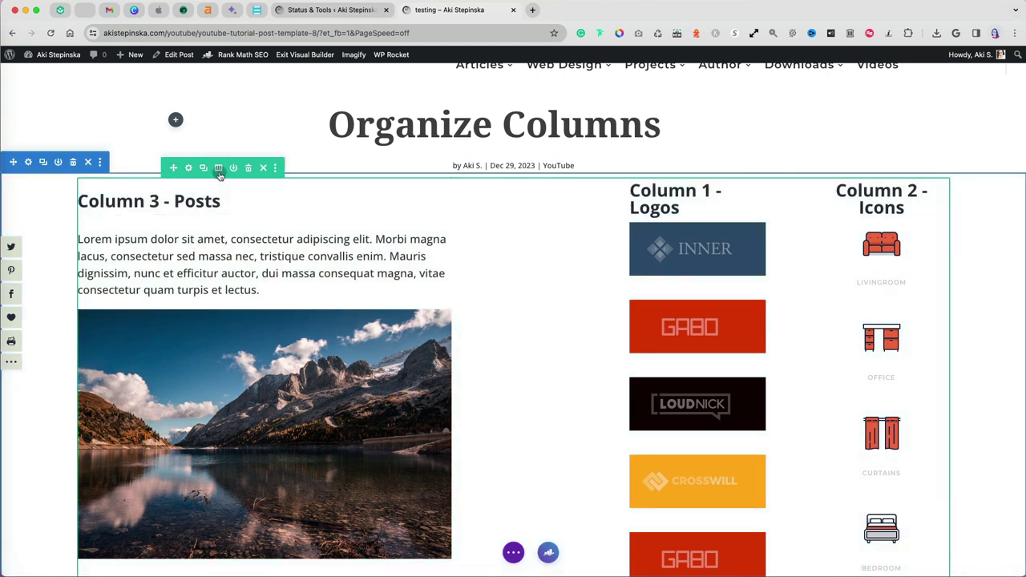
pyautogui.click(218, 168)
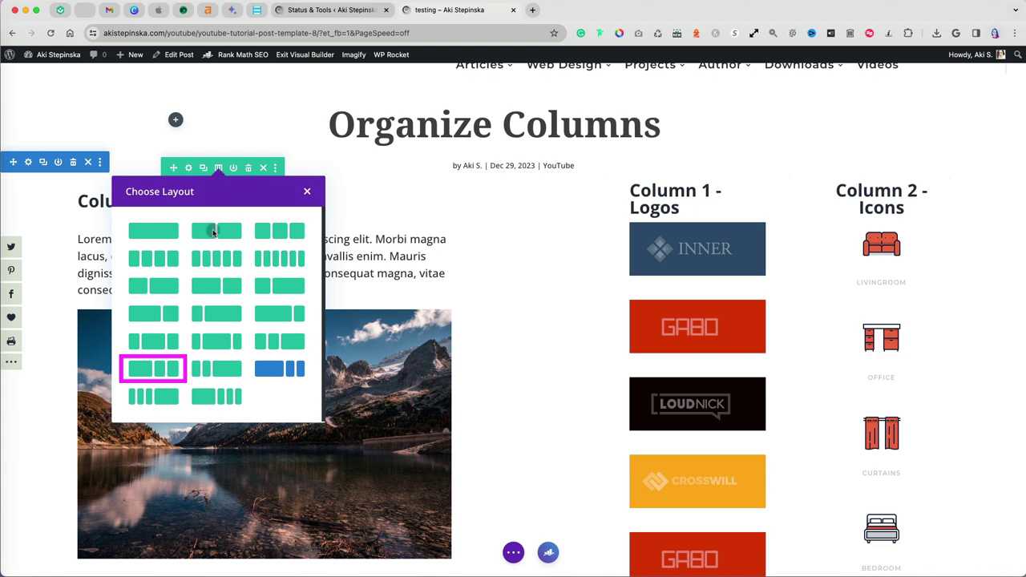
pyautogui.click(163, 375)
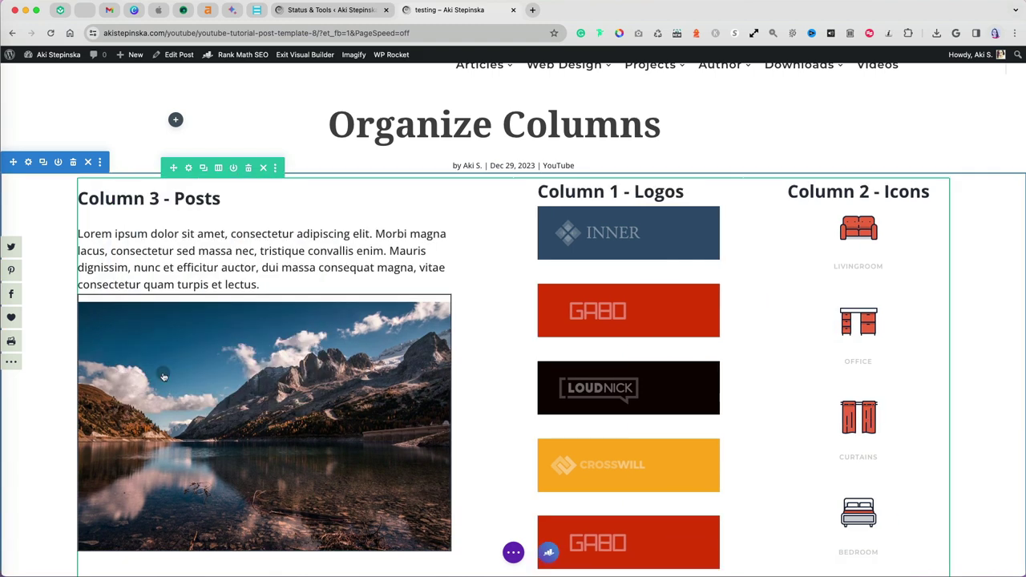
# Check the final column arrangement and exit the Visual Builder
pyautogui.scroll(-5, 483, 458)
pyautogui.scroll(5, 485, 458)
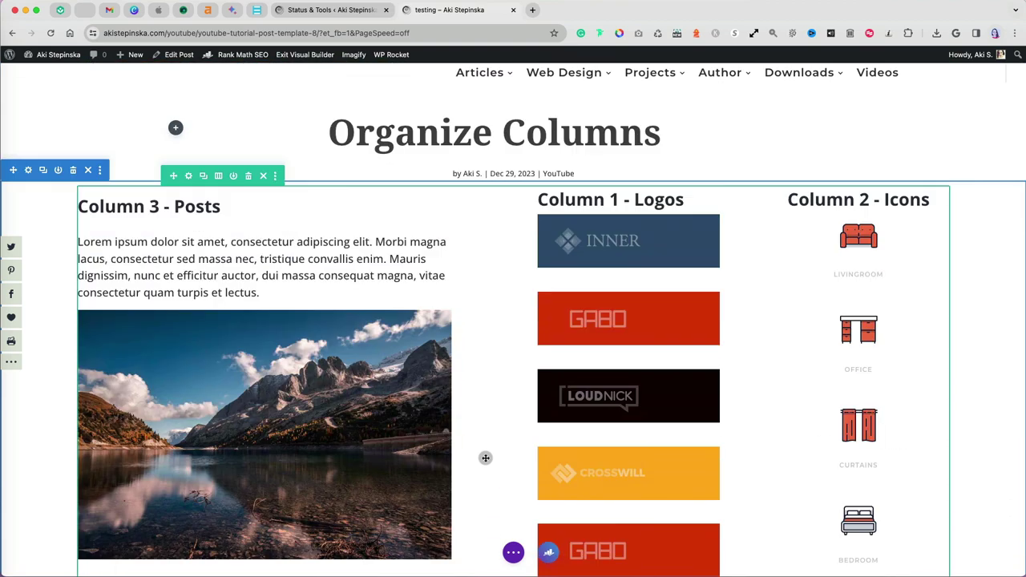
pyautogui.click(311, 54)
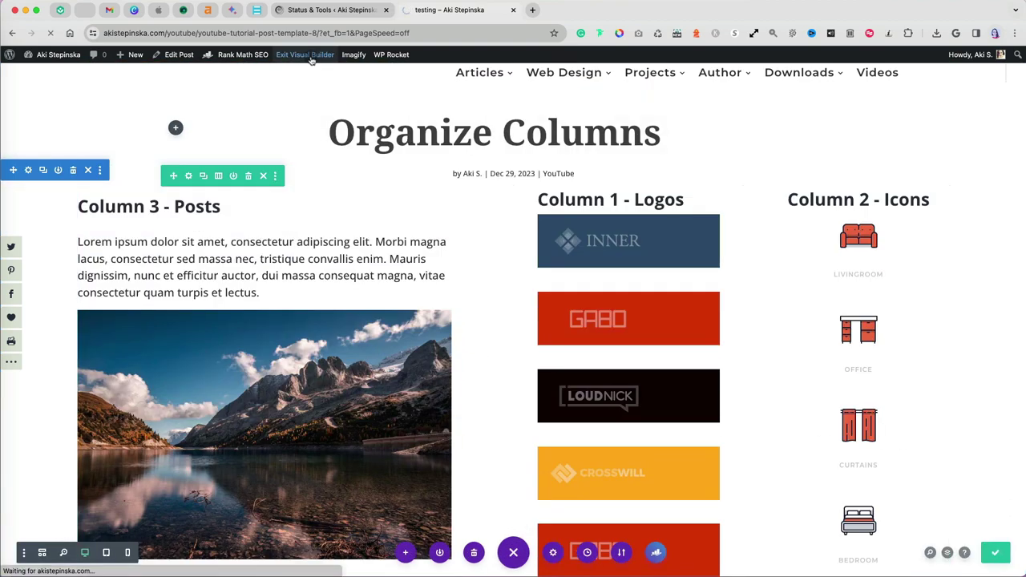